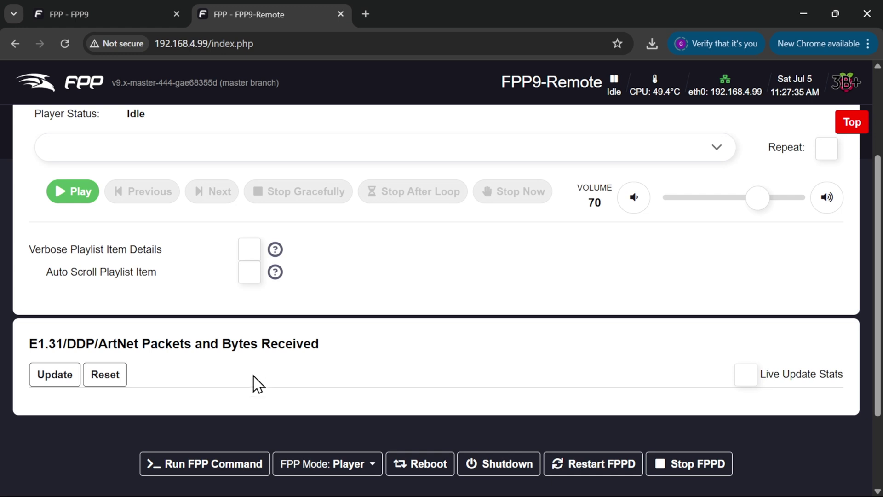
Open the channel outputs of FPP9-Remote and review the Virtual Matrix entry under the Other outputs.
scroll(258, 385, up, 3)
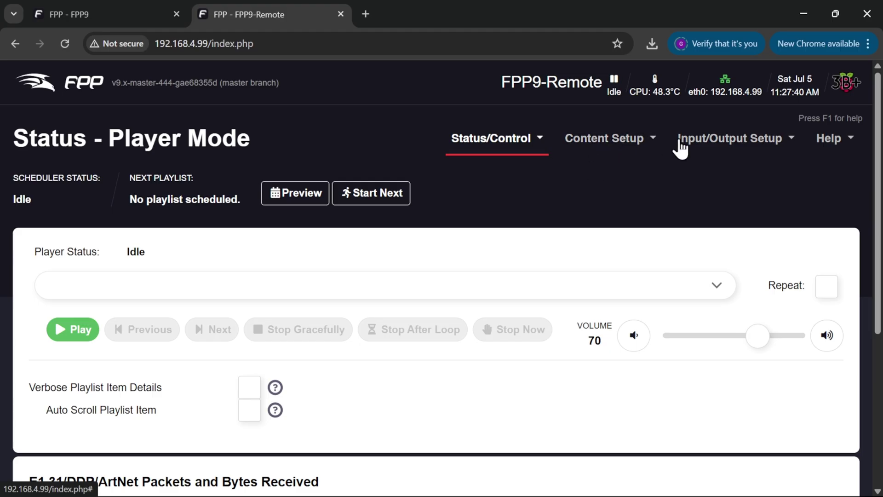
click(735, 149)
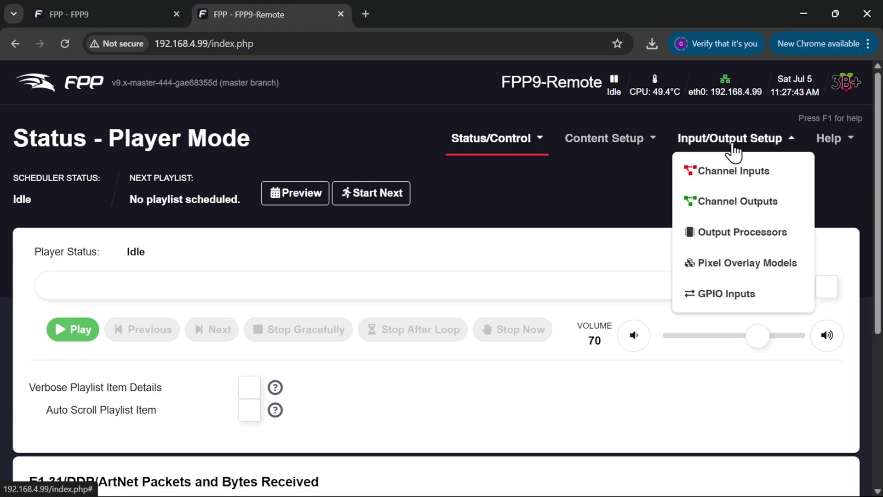
click(742, 213)
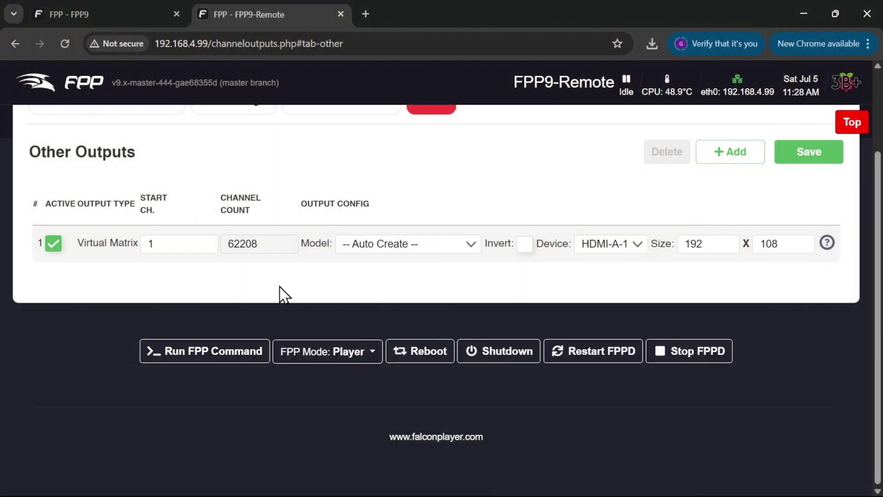
scroll(378, 248, up, 2)
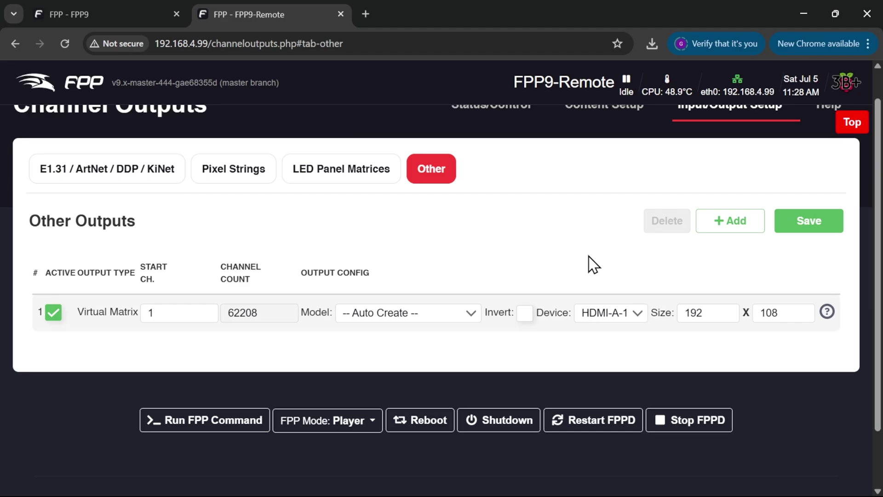
scroll(591, 263, up, 1)
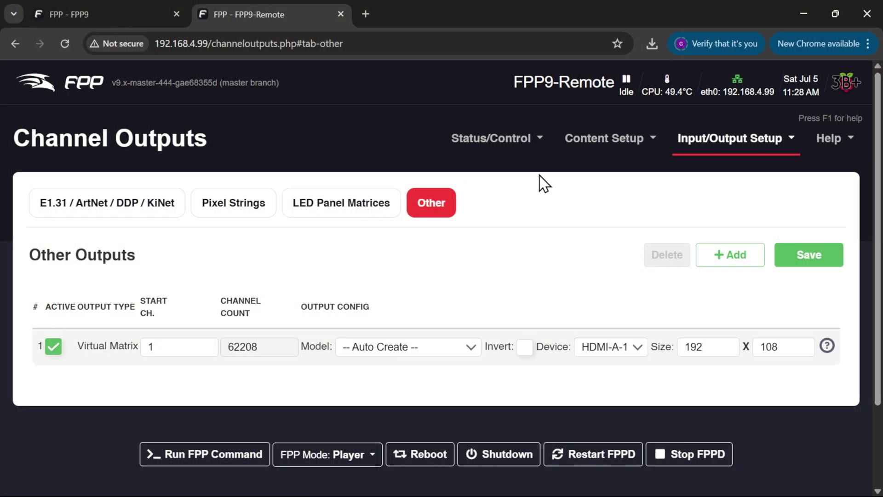
On the FPP9 player's MultiSync page, enable Send MultiSync Packets and restart FPPD to apply the setting.
click(130, 23)
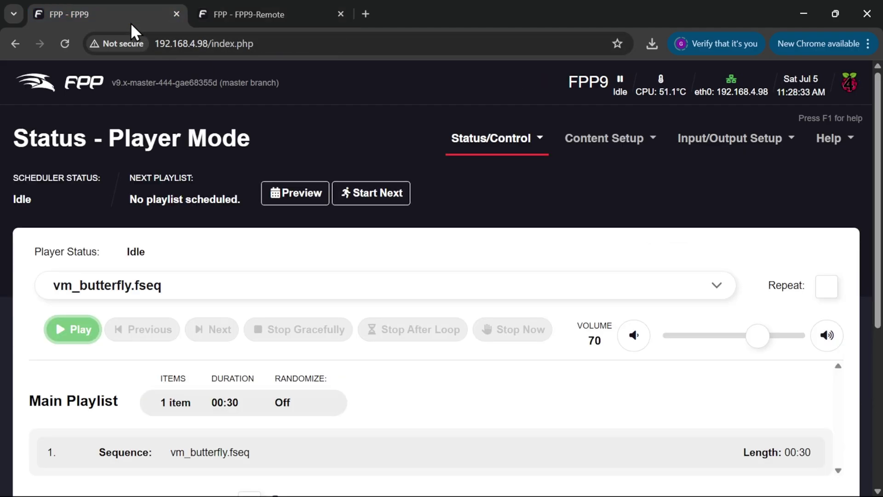
click(504, 140)
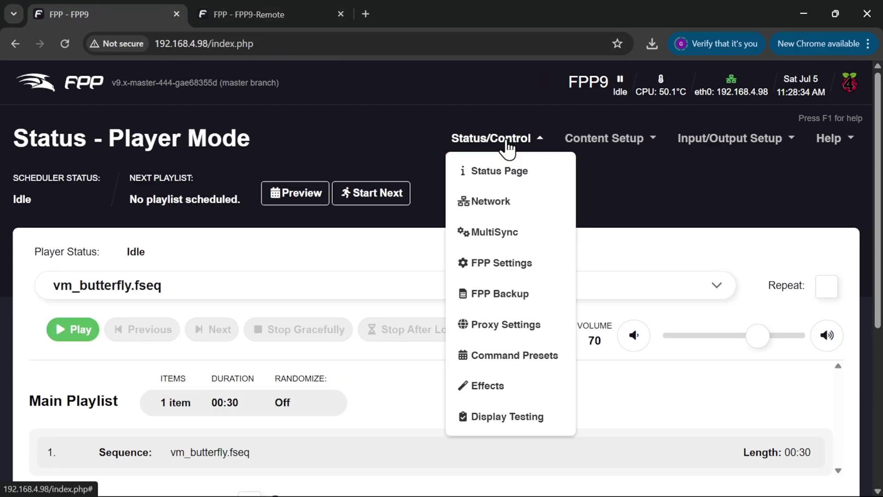
click(504, 243)
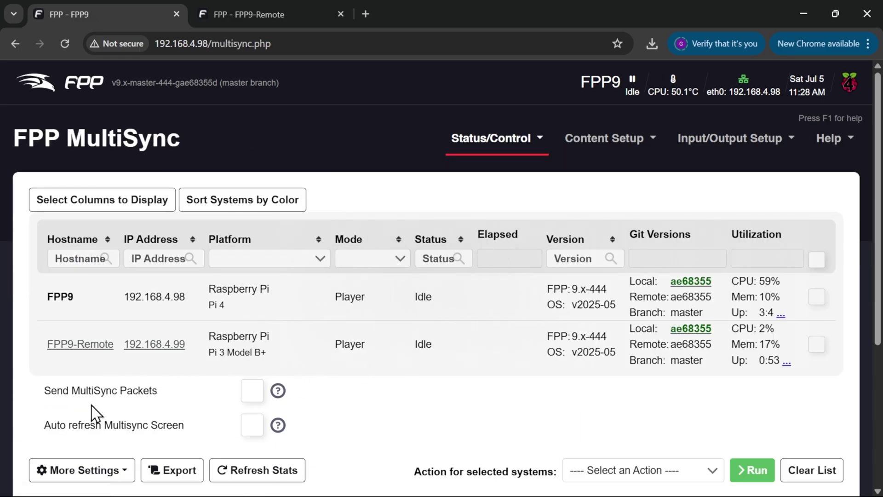
click(257, 394)
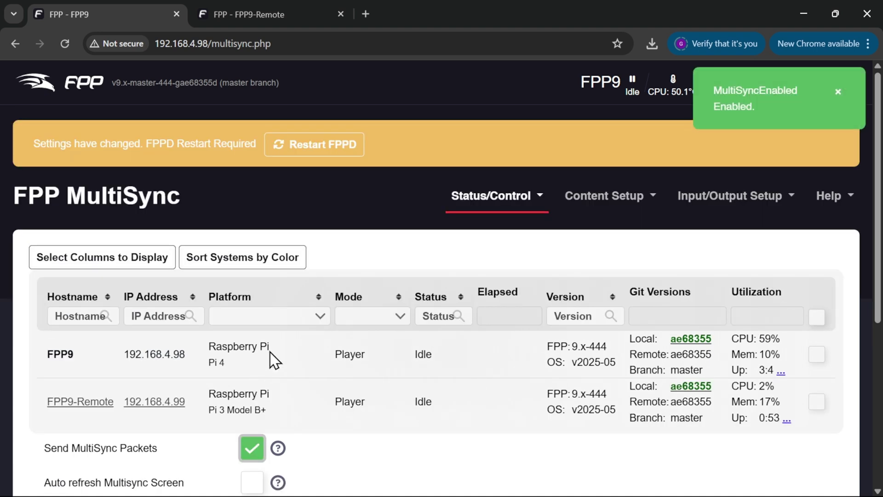
click(343, 150)
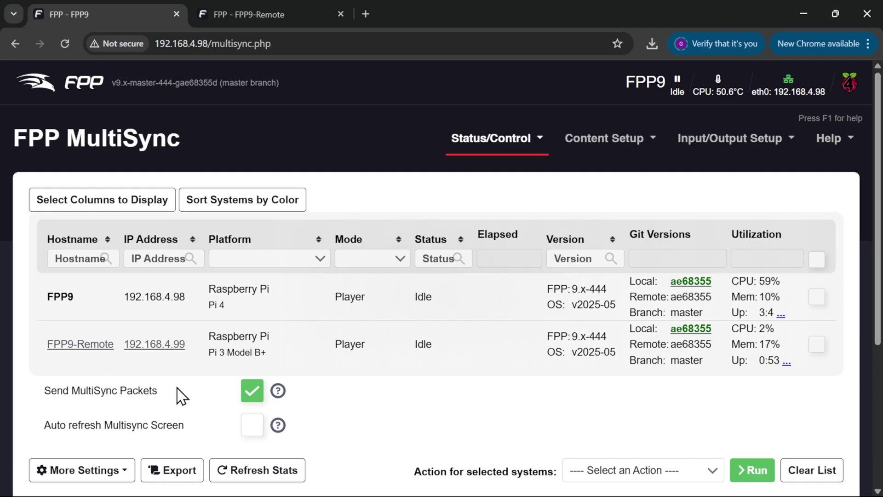
Try to copy the sequences from FPP9 to FPP9-Remote with the Copy Show Files action.
scroll(316, 368, down, 3)
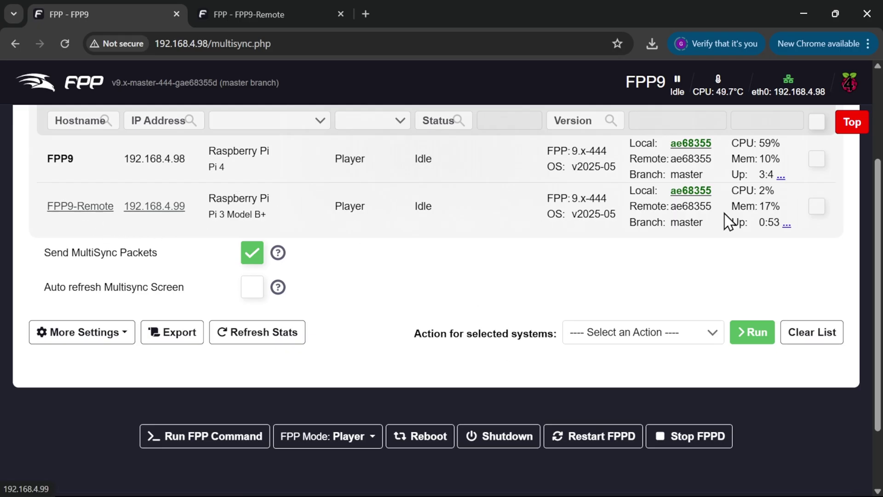
click(819, 211)
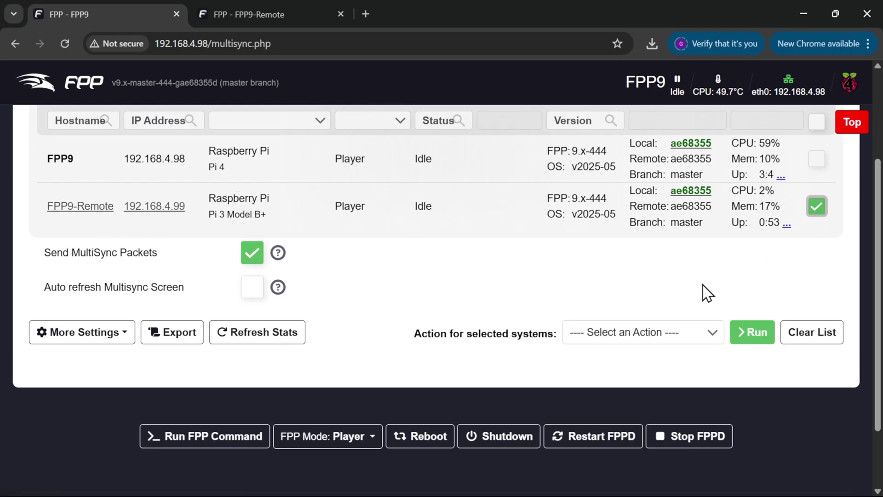
click(678, 342)
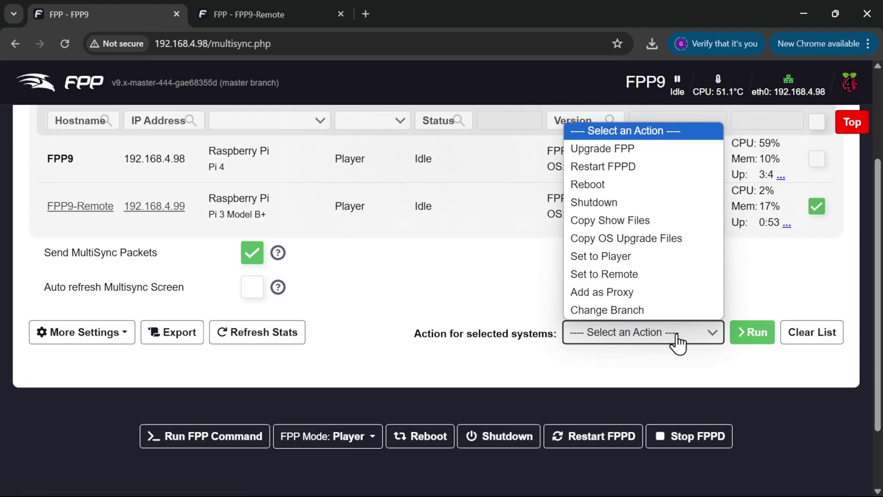
click(672, 221)
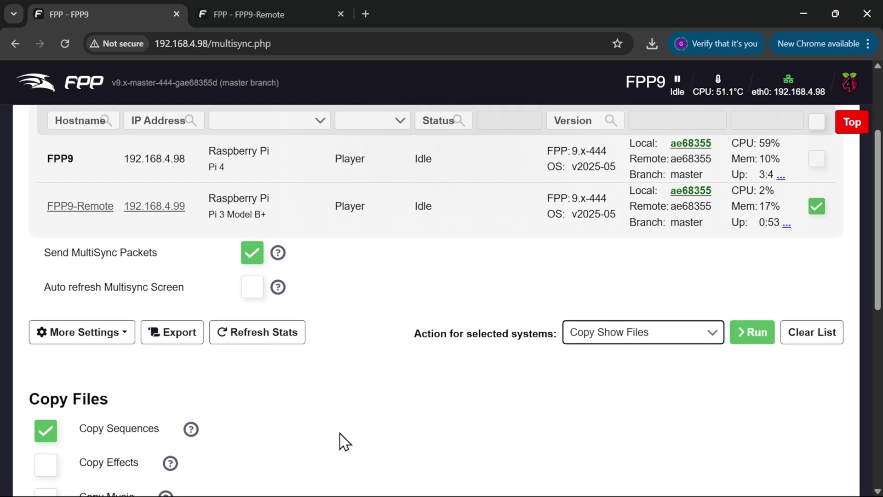
click(749, 338)
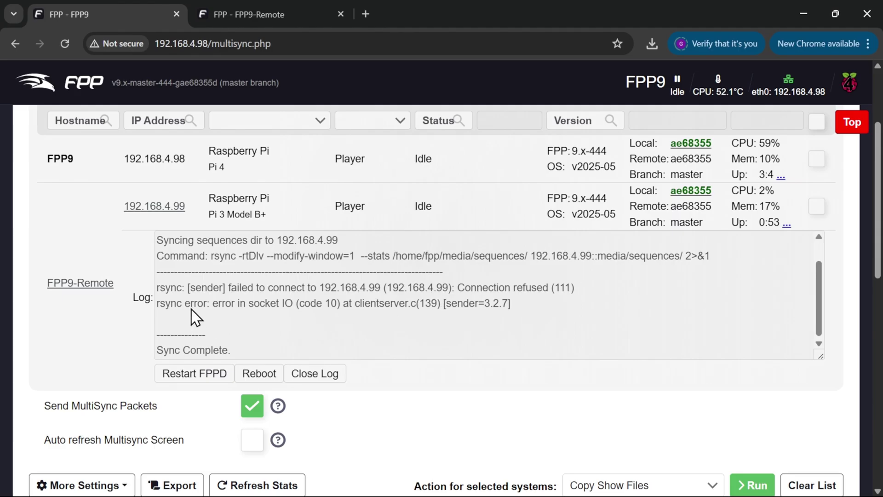
scroll(238, 321, up, 1)
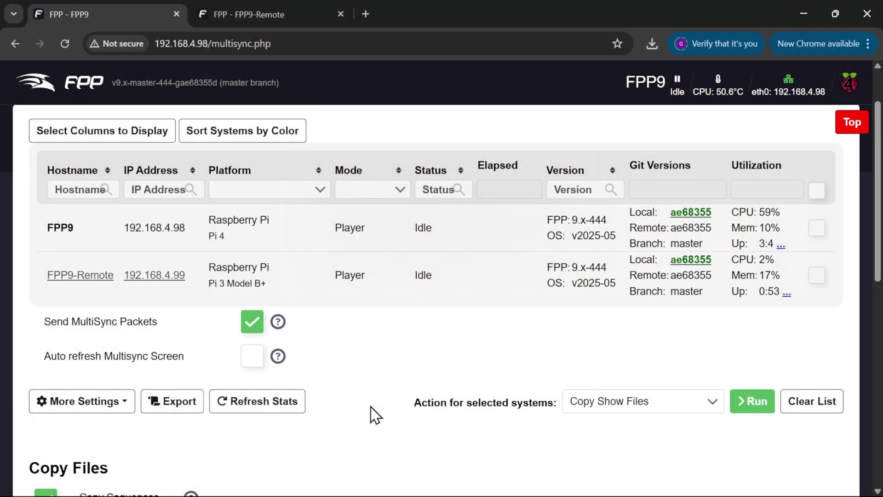
Upload vm_butterfly.fseq from the Desktop folder to the sequence files of FPP9-Remote.
click(291, 20)
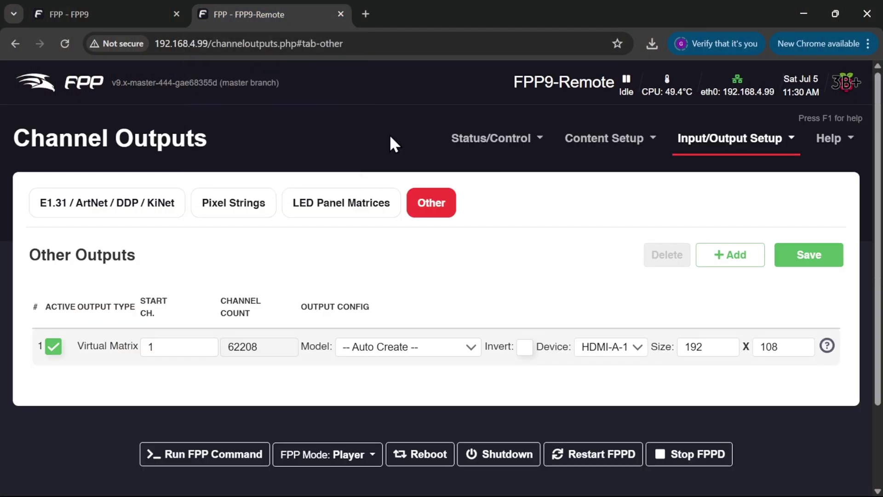
click(584, 140)
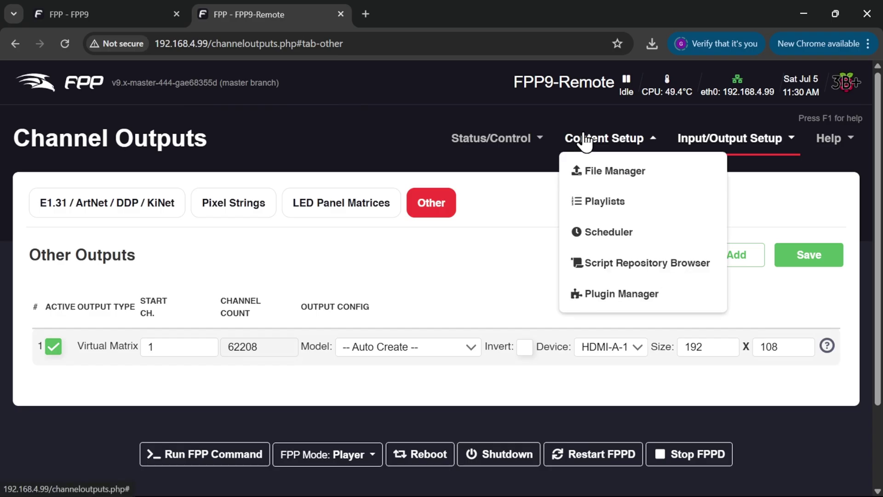
click(606, 186)
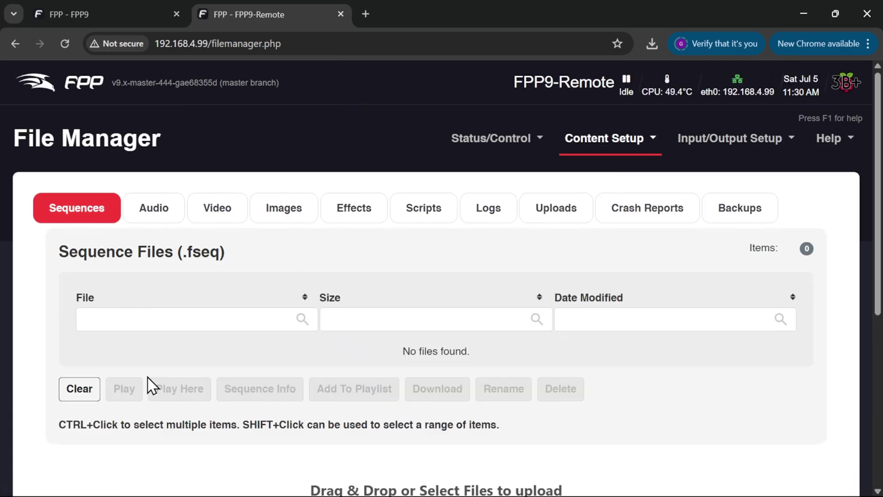
scroll(276, 375, down, 5)
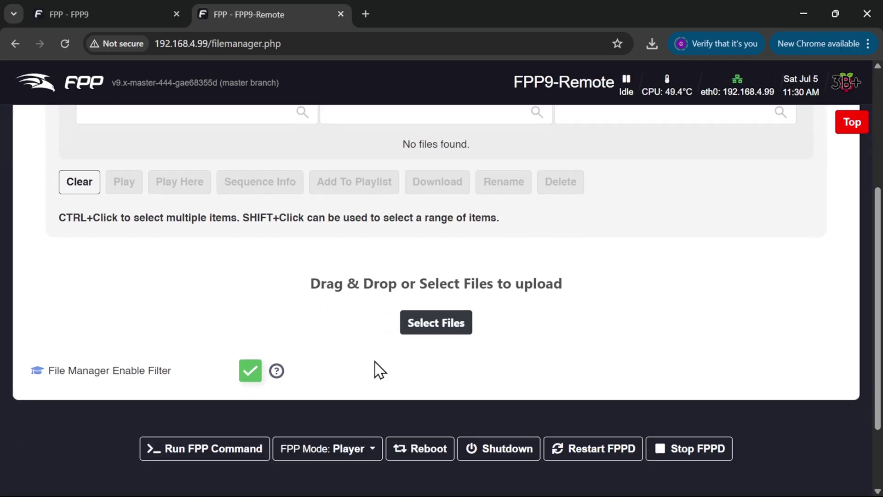
click(439, 328)
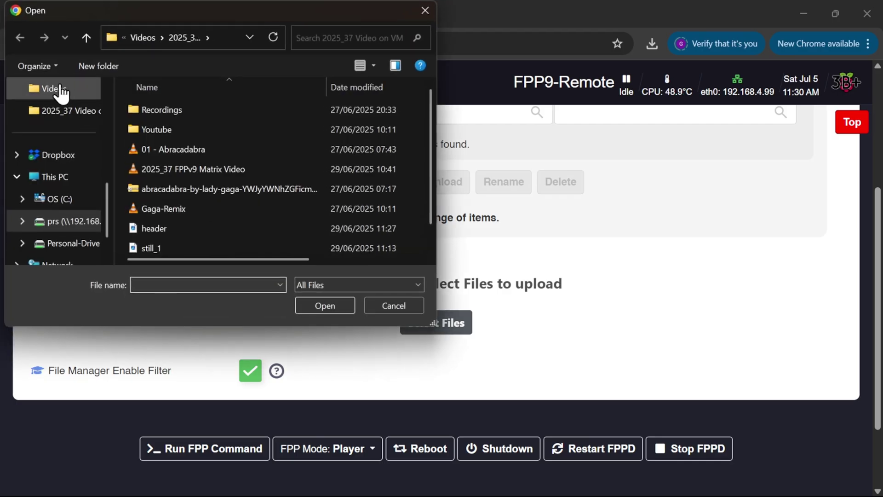
scroll(60, 92, up, 3)
click(55, 161)
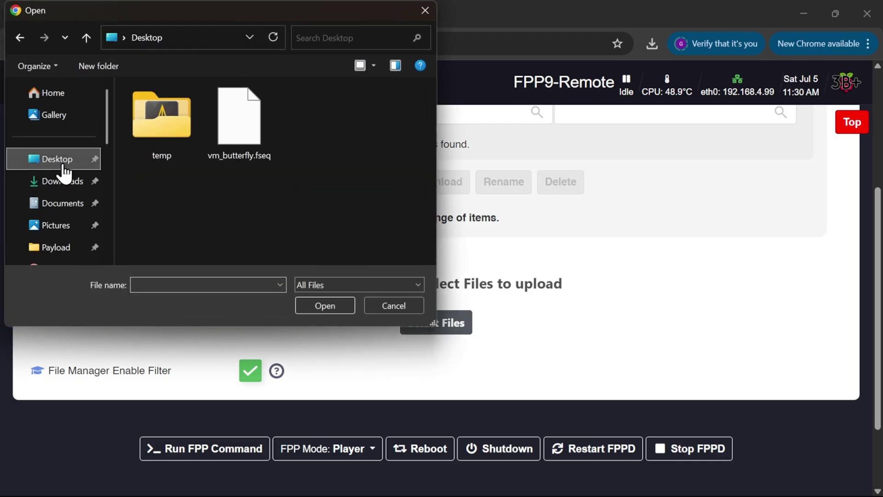
click(230, 128)
click(343, 306)
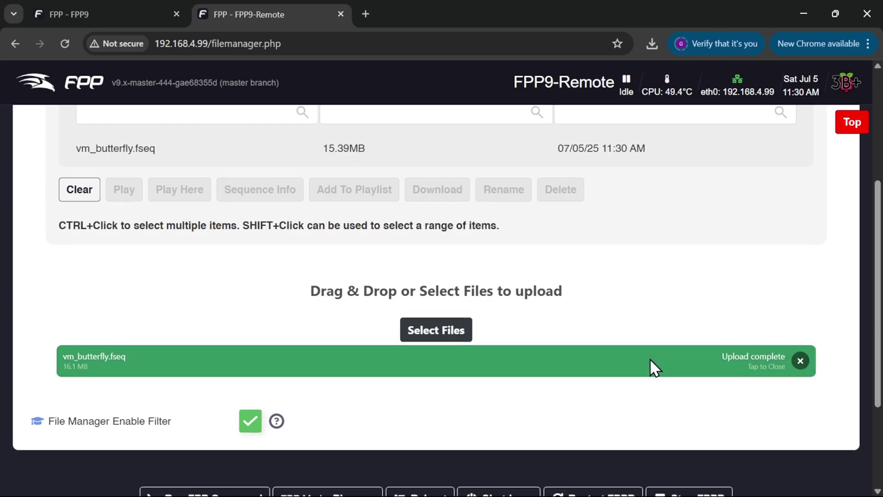
Play the uploaded vm_butterfly.fseq sequence on FPP9-Remote from its file manager.
scroll(650, 358, up, 3)
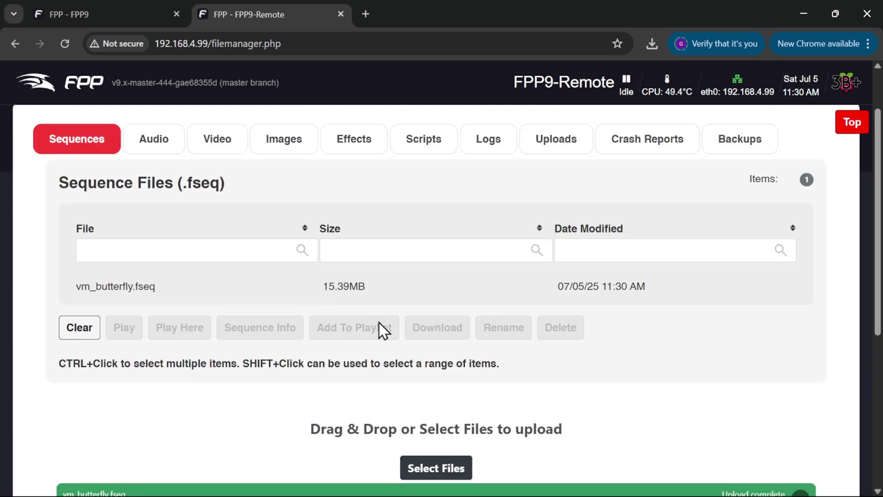
click(124, 291)
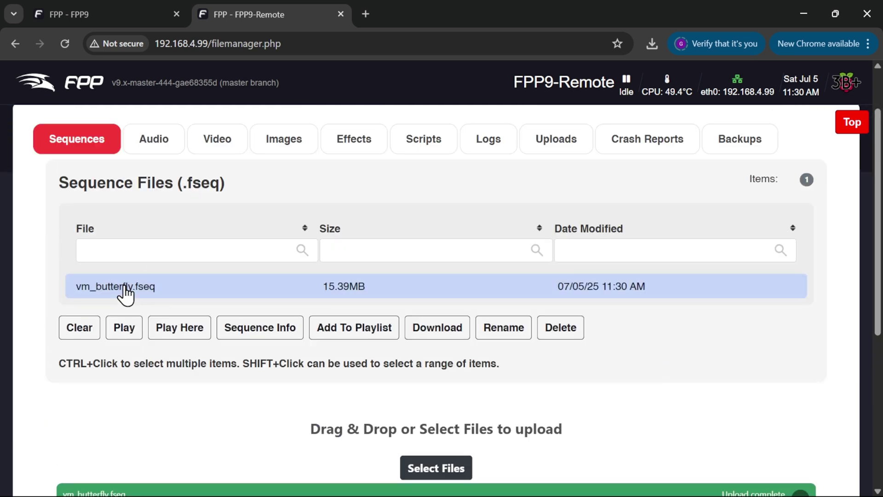
click(123, 328)
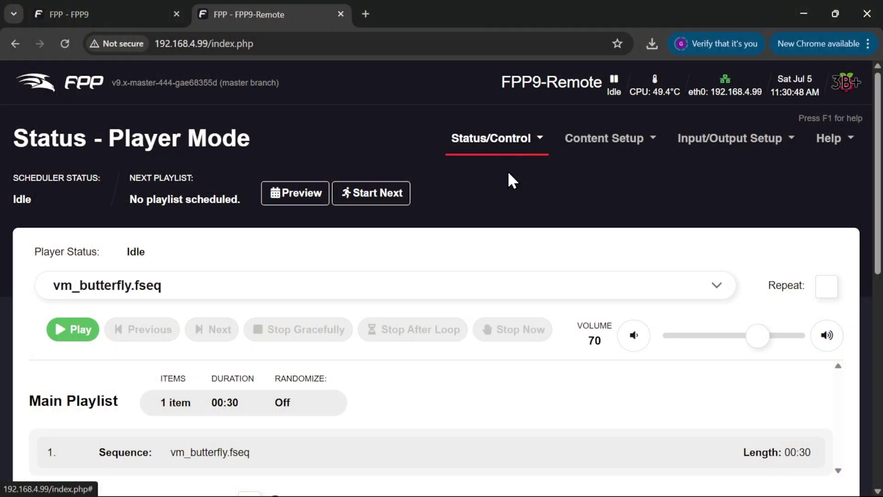
Change the FPP mode of FPP9-Remote to Remote from its status page.
scroll(508, 178, down, 5)
scroll(509, 174, down, 1)
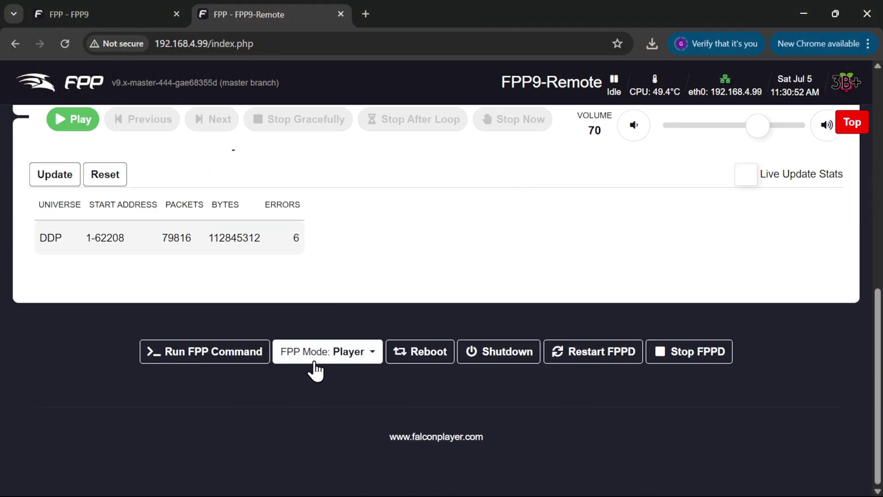
click(368, 359)
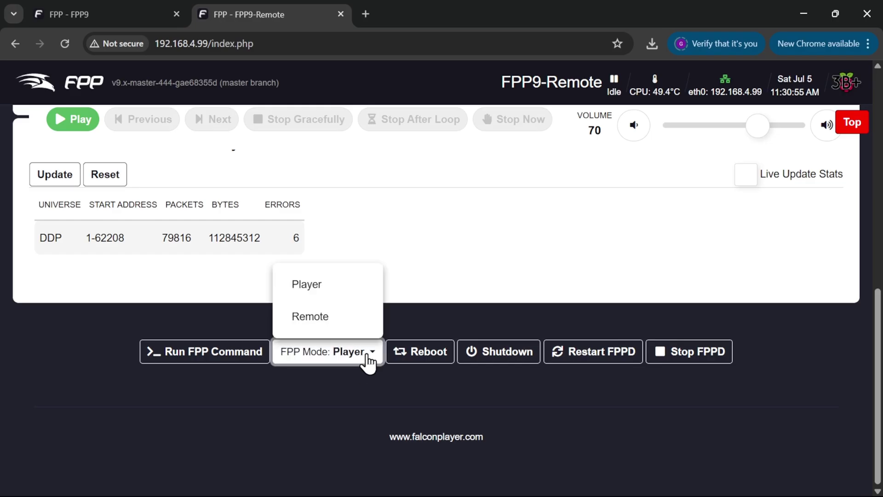
click(358, 322)
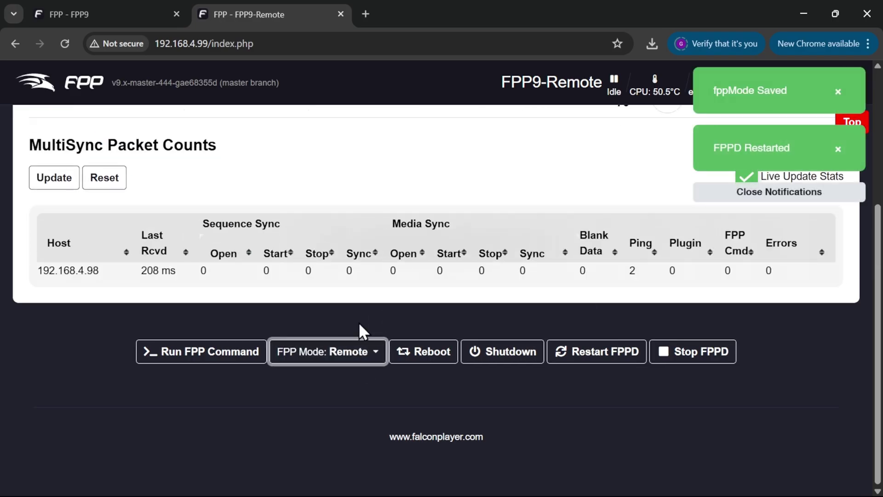
scroll(364, 331, up, 2)
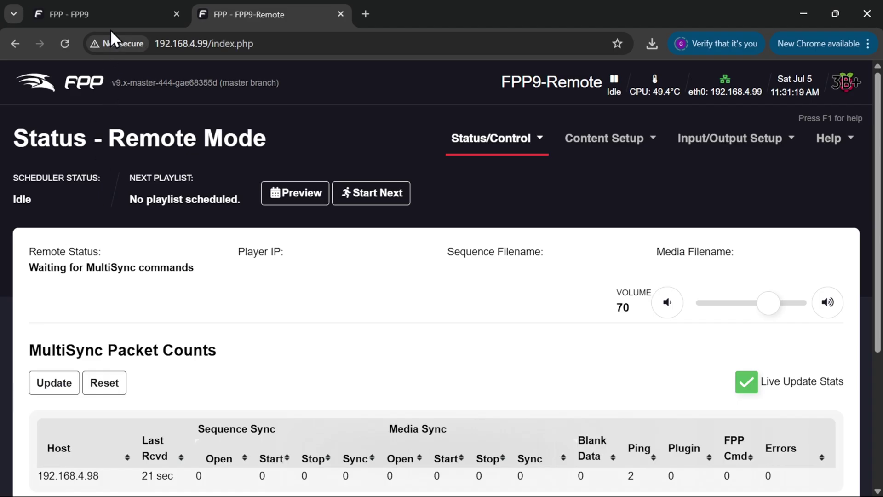
On FPP9, set the E1.31 / ArtNet / DDP / KiNet outputs count to 0 and save the channel outputs with output disabled.
click(111, 16)
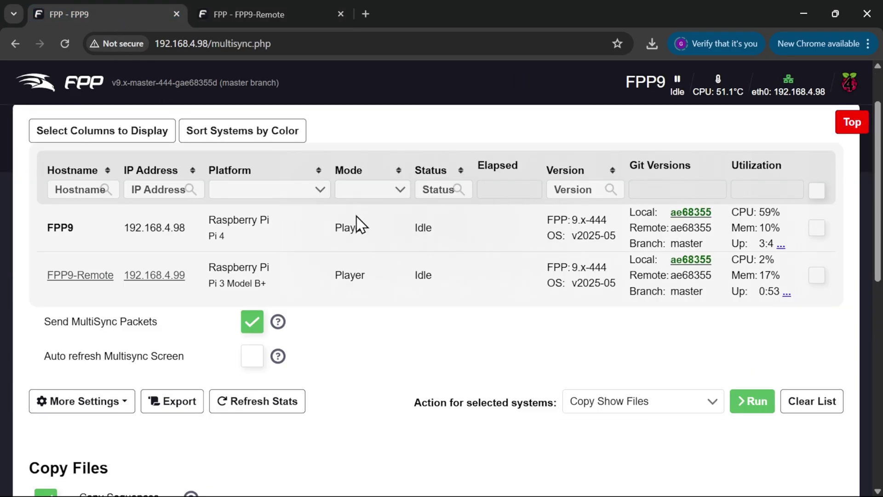
scroll(361, 225, up, 2)
mouse_move(458, 140)
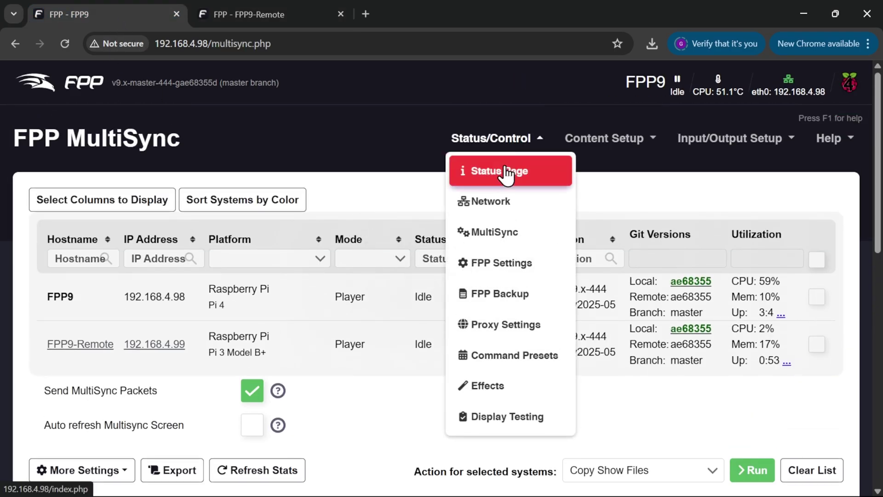
click(508, 175)
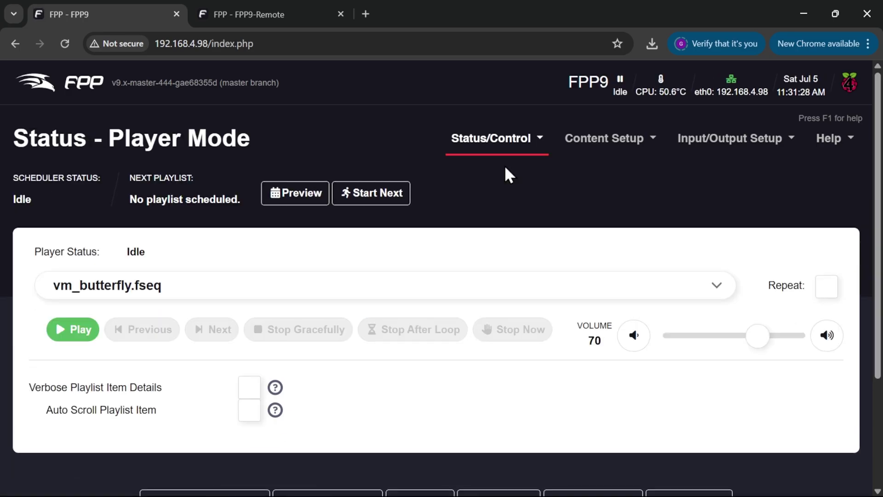
mouse_move(722, 135)
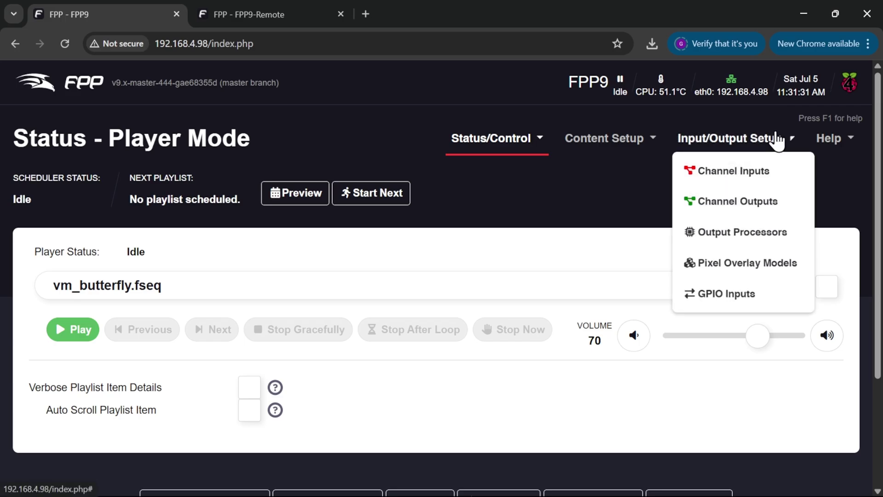
click(752, 202)
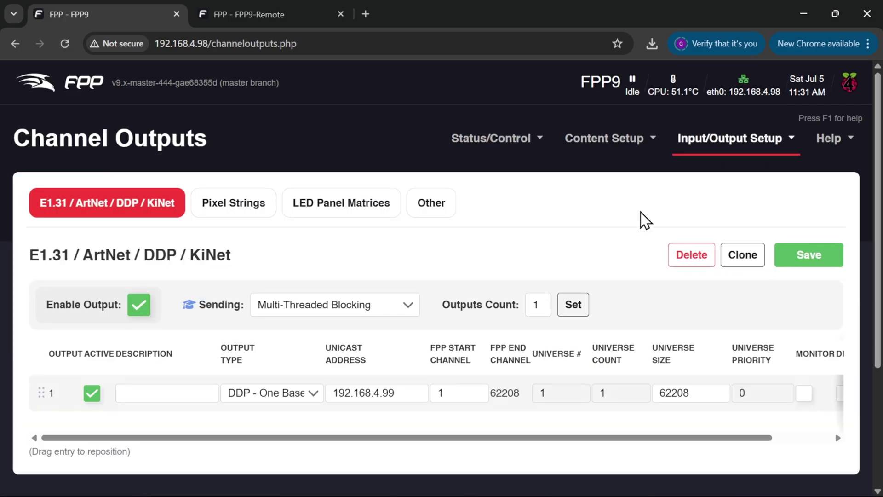
double_click(543, 304)
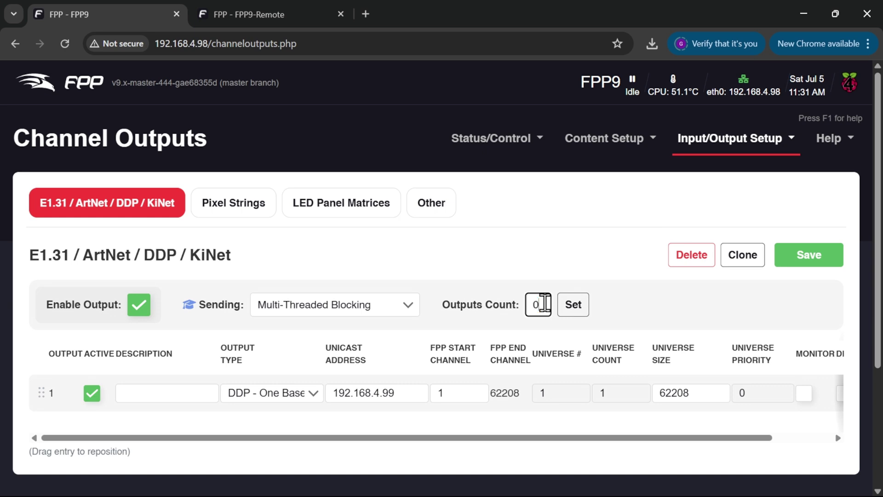
click(571, 307)
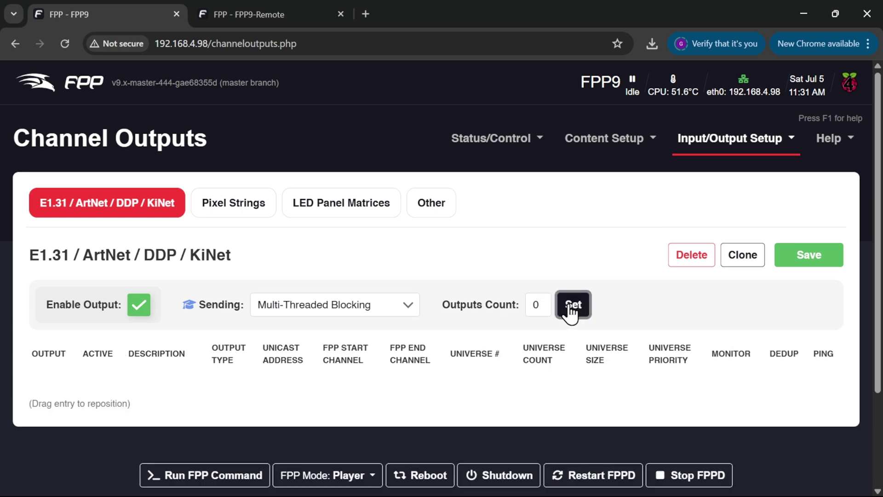
click(139, 307)
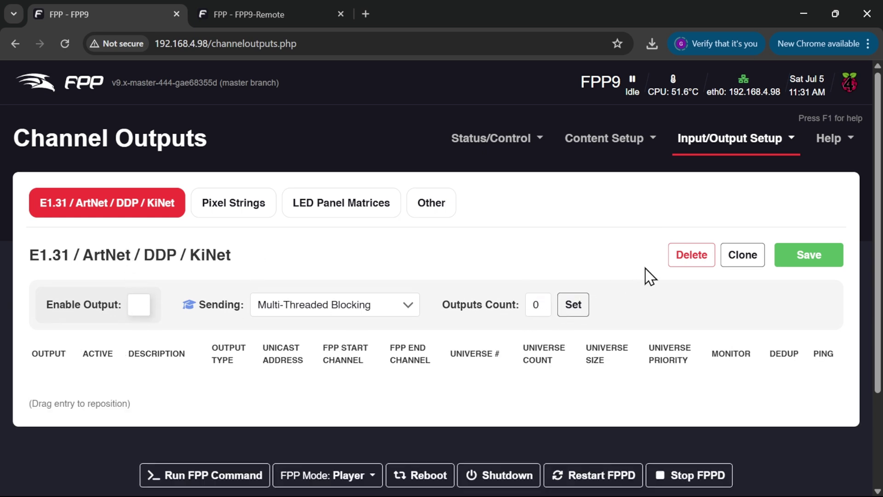
click(786, 267)
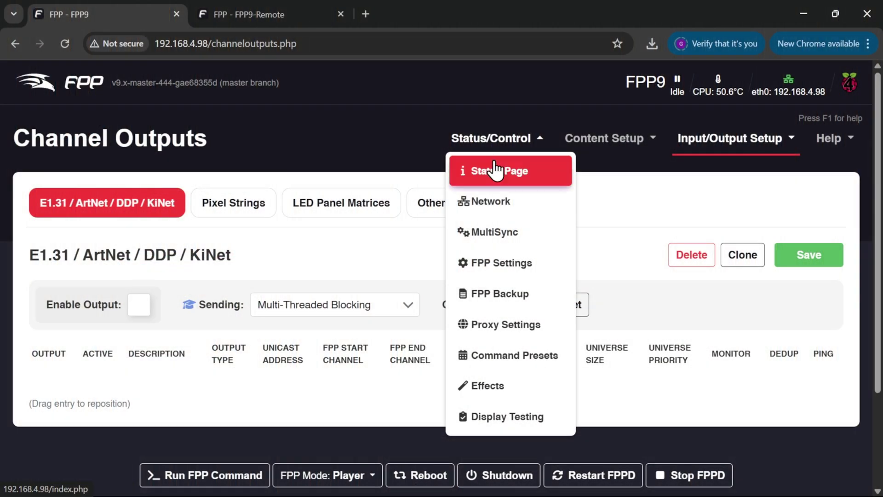
Play the vm_butterfly.fseq sequence on the FPP9 player from its status page.
click(472, 170)
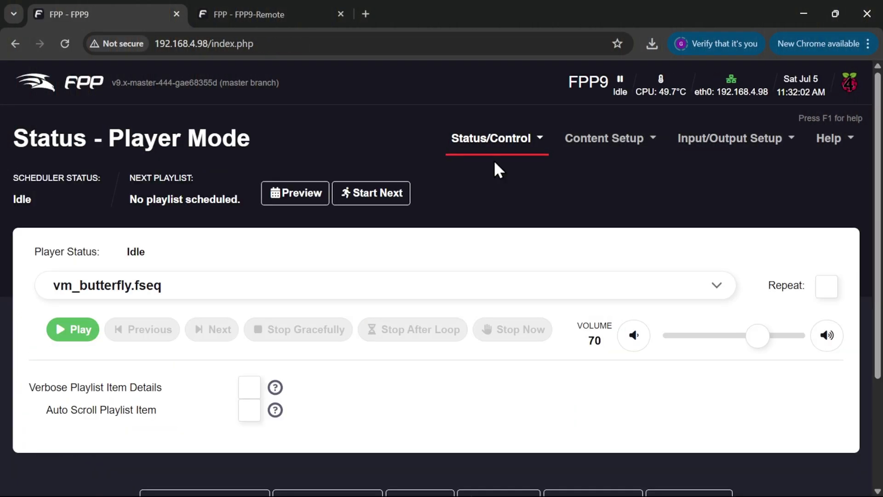
click(75, 332)
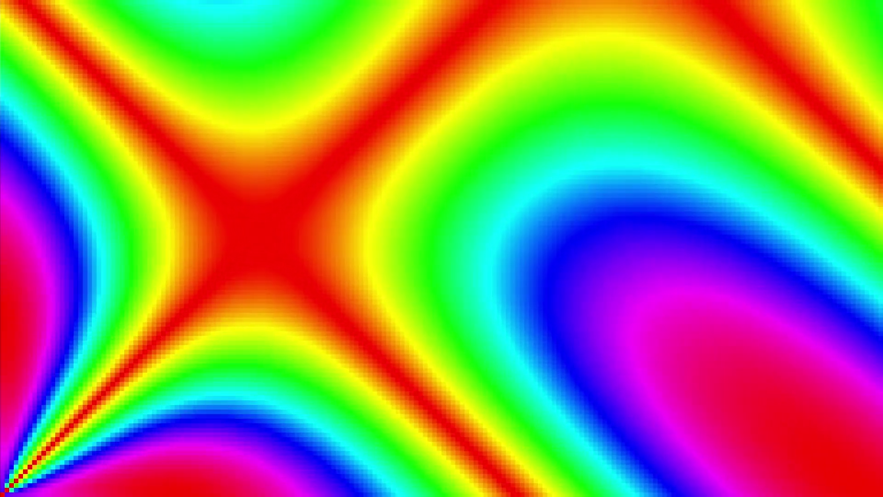